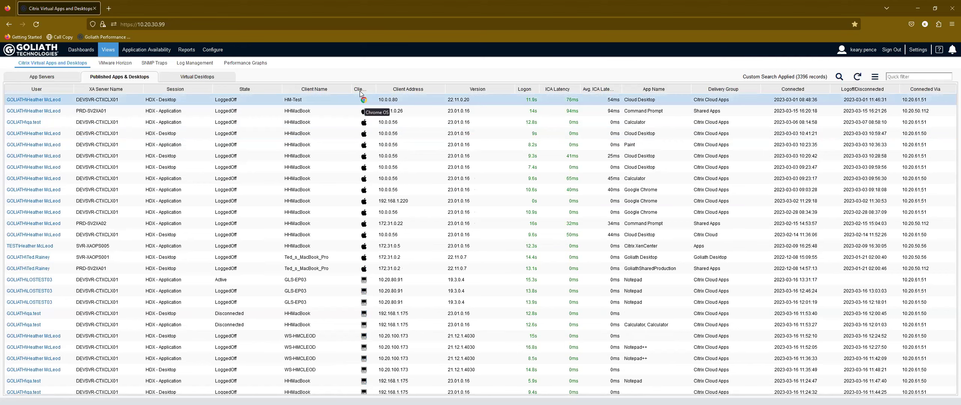
- Sort the published session list by logon duration, and compare it with the ICA latency order
{"action": "left_click", "coordinate": [524, 91]}
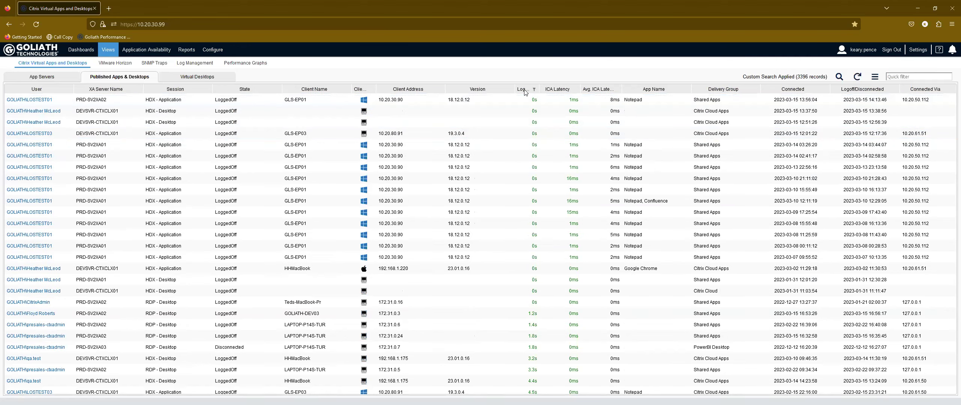
{"action": "left_click", "coordinate": [525, 91]}
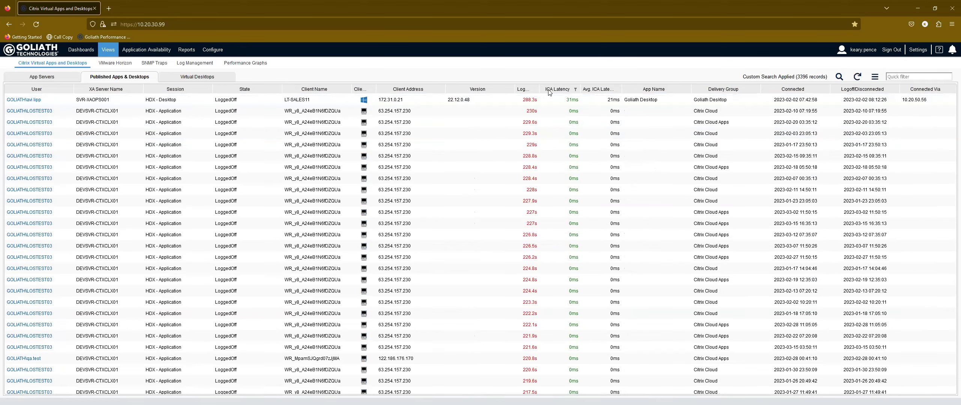
{"action": "left_click", "coordinate": [549, 92]}
{"action": "left_click", "coordinate": [548, 92]}
{"action": "left_click", "coordinate": [549, 91]}
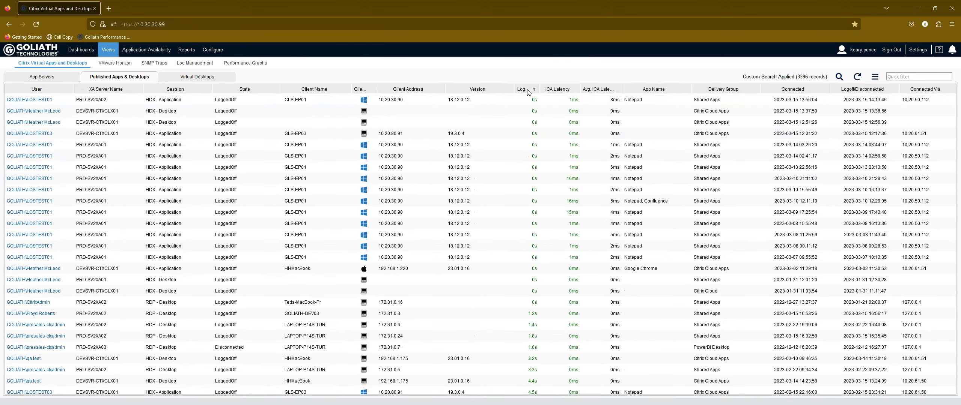
{"action": "left_click", "coordinate": [908, 77]}
{"action": "type", "text": "av"}
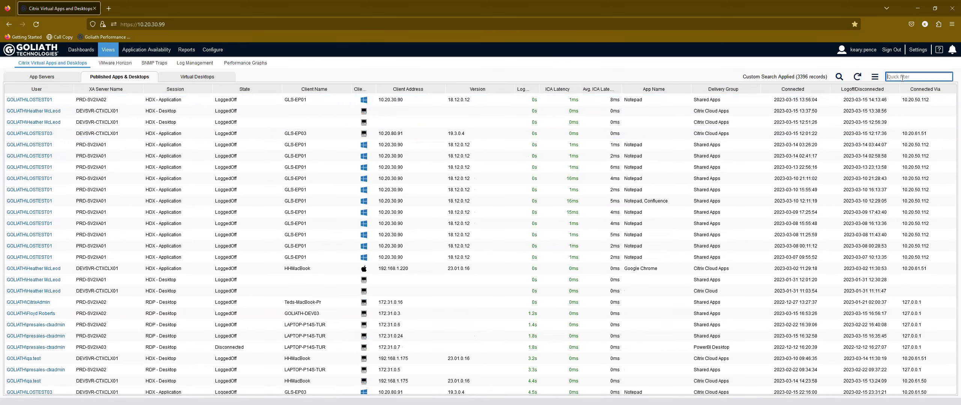
{"action": "type", "text": "i"}
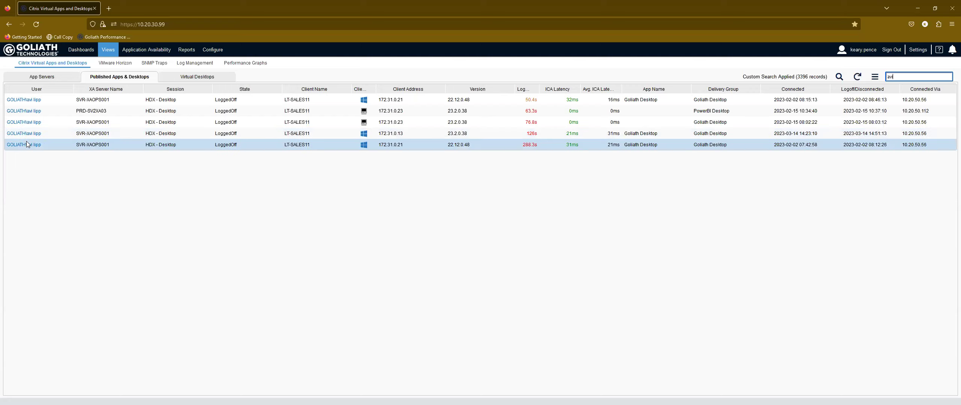
{"action": "left_click", "coordinate": [18, 134]}
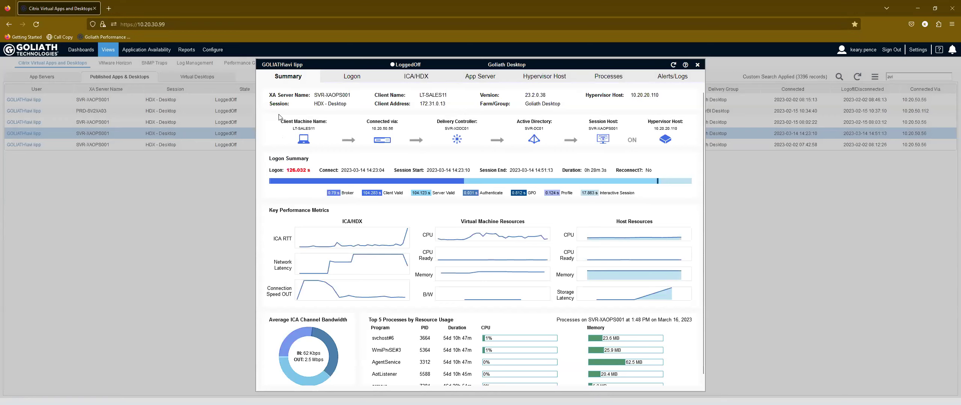
{"action": "scroll", "coordinate": [349, 150], "scroll_direction": "down", "scroll_amount": 1}
{"action": "scroll", "coordinate": [338, 161], "scroll_direction": "up", "scroll_amount": 1}
- Examine the session's logon stage breakdown, including the expanded Authentication and GPO details and the session brokering times
{"action": "left_click", "coordinate": [340, 81]}
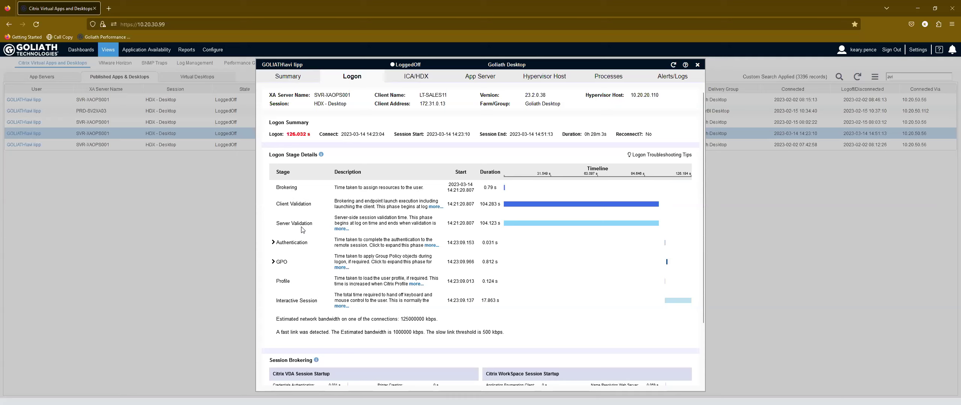
{"action": "left_click", "coordinate": [273, 244]}
{"action": "scroll", "coordinate": [360, 267], "scroll_direction": "down", "scroll_amount": 1}
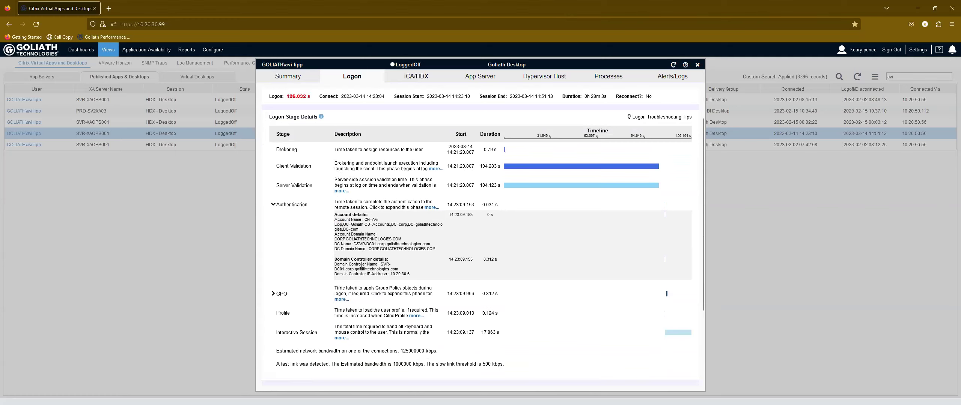
{"action": "left_click", "coordinate": [273, 205]}
{"action": "left_click", "coordinate": [273, 224]}
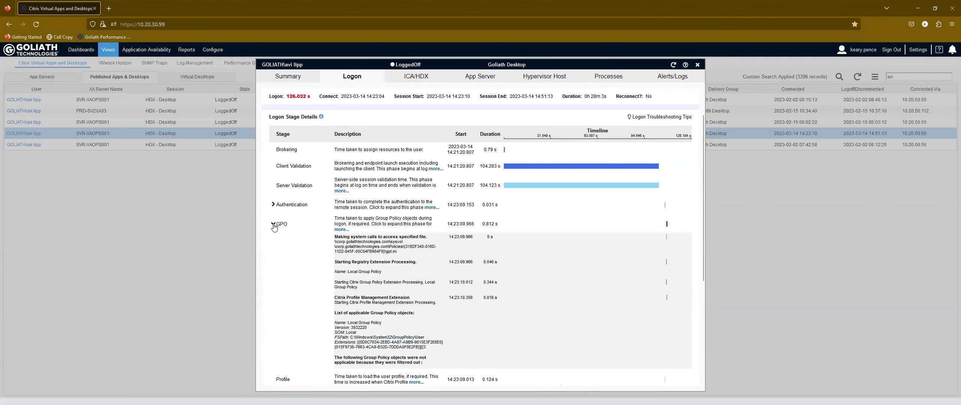
{"action": "scroll", "coordinate": [274, 228], "scroll_direction": "down", "scroll_amount": 2}
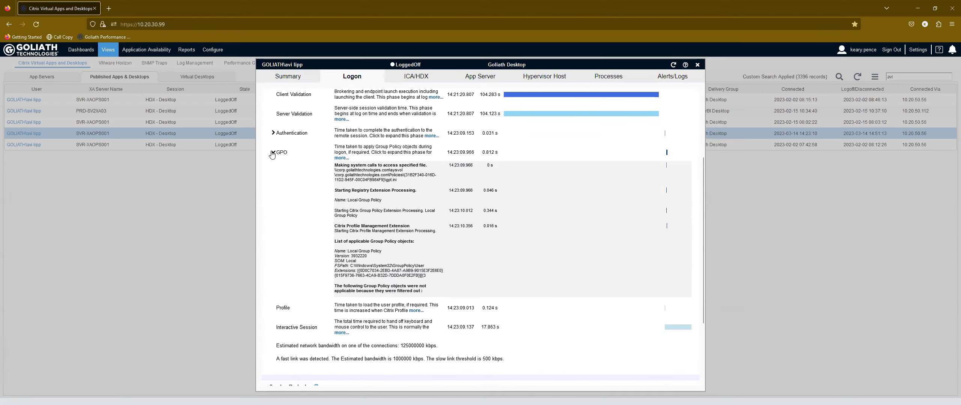
{"action": "left_click", "coordinate": [273, 153]}
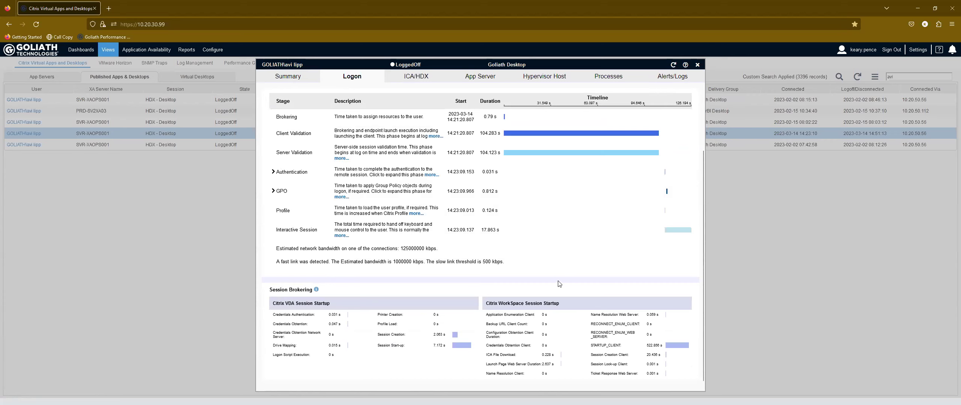
{"action": "scroll", "coordinate": [558, 285], "scroll_direction": "up", "scroll_amount": 3}
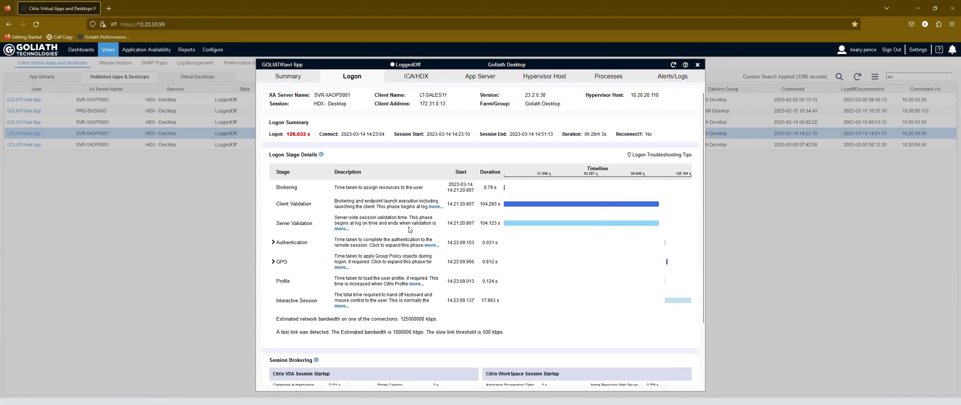
- Read the logon troubleshooting tips article through to its How to Troubleshoot section, and close it
{"action": "left_click", "coordinate": [663, 160]}
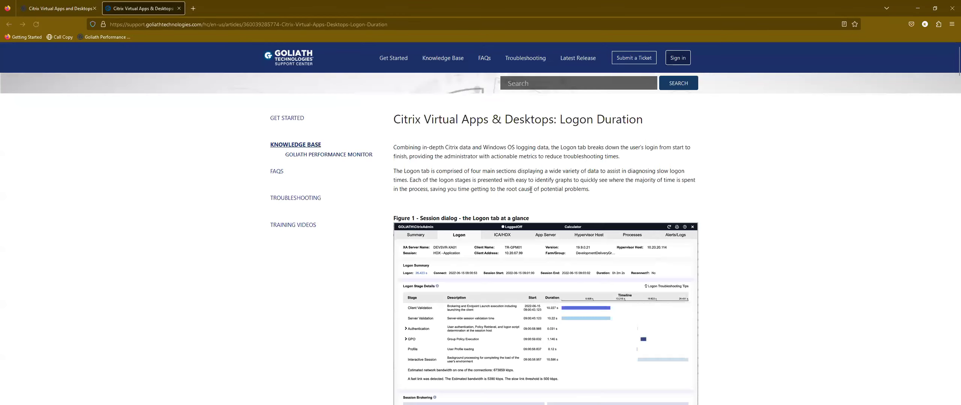
{"action": "scroll", "coordinate": [531, 189], "scroll_direction": "down", "scroll_amount": 12}
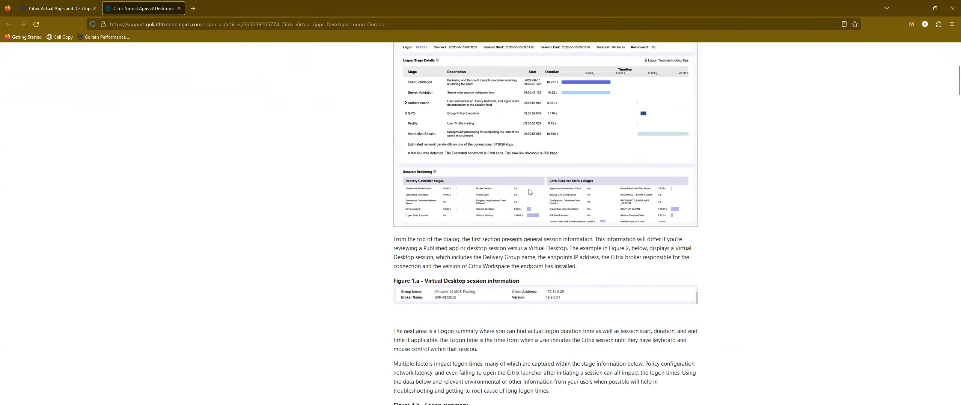
{"action": "scroll", "coordinate": [529, 190], "scroll_direction": "down", "scroll_amount": 15}
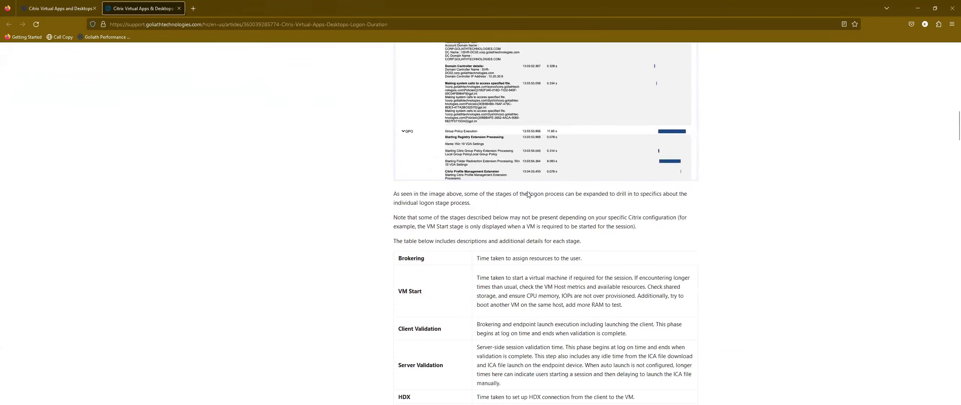
{"action": "scroll", "coordinate": [525, 191], "scroll_direction": "down", "scroll_amount": 15}
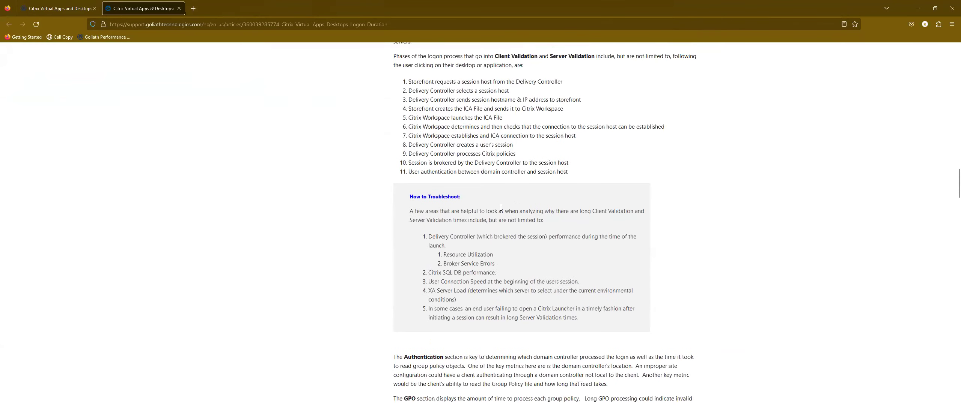
{"action": "left_click", "coordinate": [179, 9]}
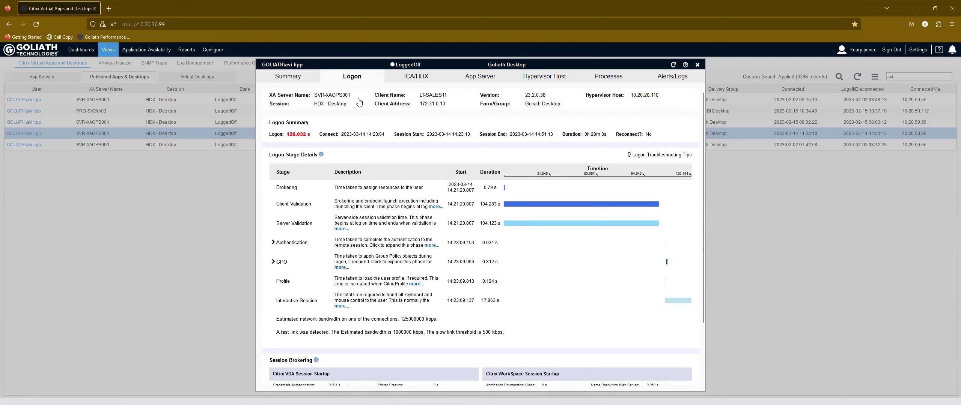
- Review the session summary's key performance metrics for ICA/HDX and virtual machine resources
{"action": "left_click", "coordinate": [301, 77]}
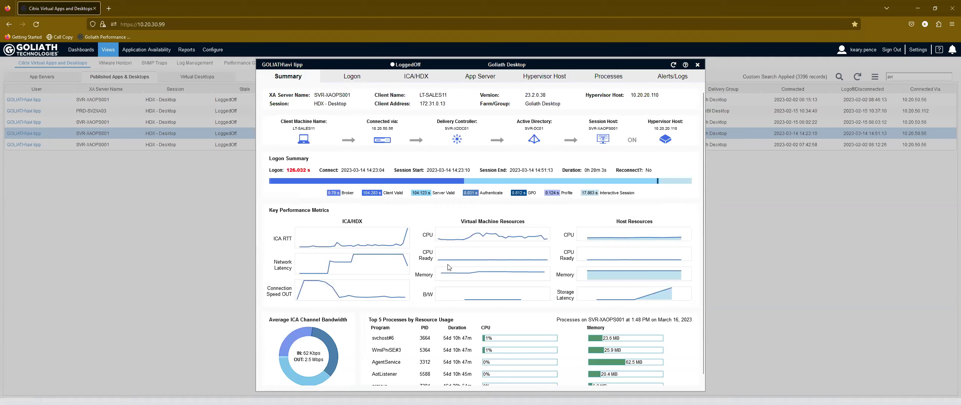
{"action": "mouse_move", "coordinate": [511, 272]}
{"action": "mouse_move", "coordinate": [348, 251]}
{"action": "mouse_move", "coordinate": [345, 298]}
- Examine the session's ICA performance chart with its ICA RTT thresholds, and the connection speed and bandwidth chart
{"action": "left_click", "coordinate": [406, 78]}
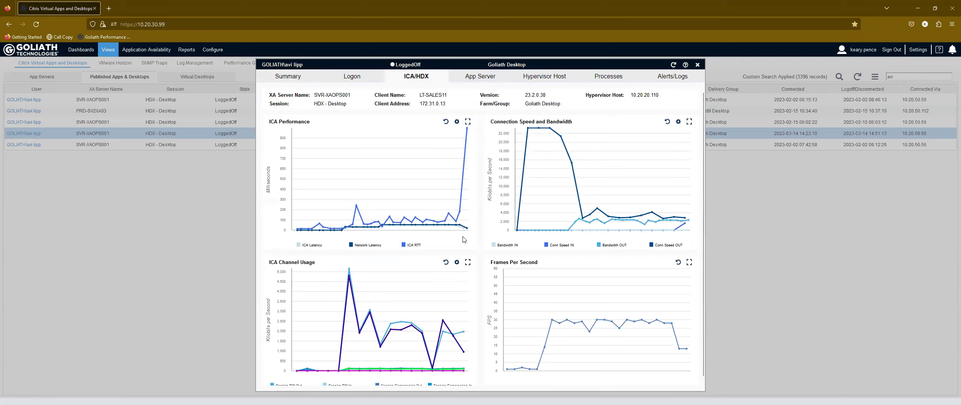
{"action": "mouse_move", "coordinate": [356, 209]}
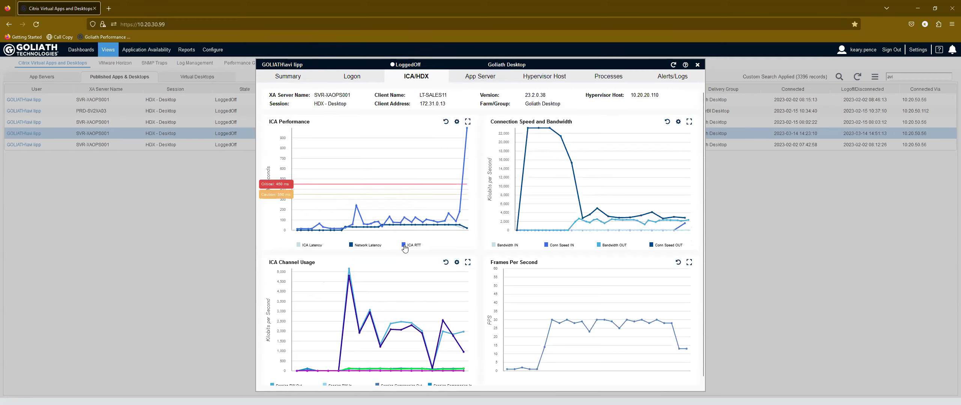
{"action": "mouse_move", "coordinate": [404, 248]}
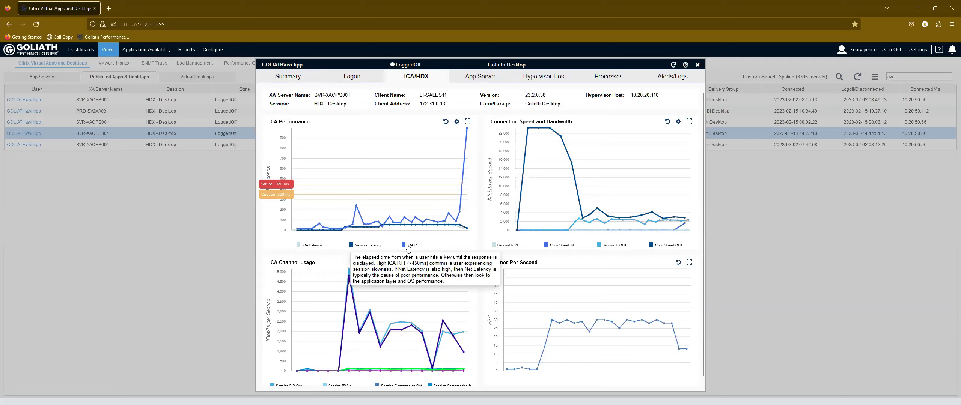
{"action": "mouse_move", "coordinate": [356, 208]}
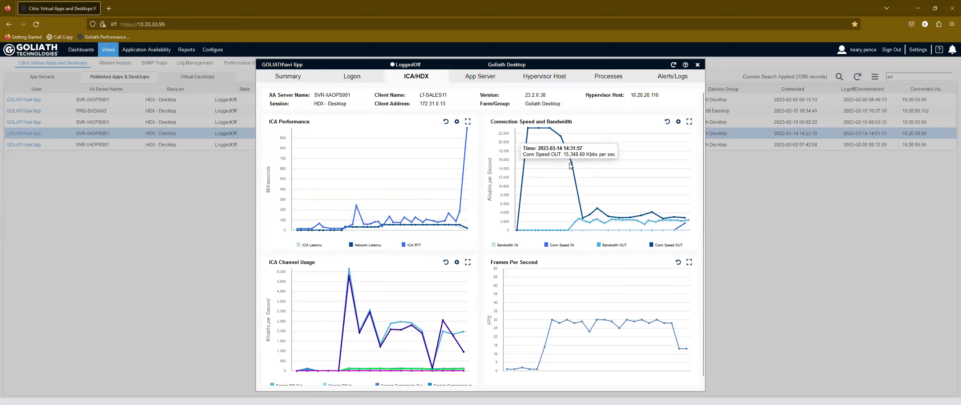
{"action": "mouse_move", "coordinate": [582, 220]}
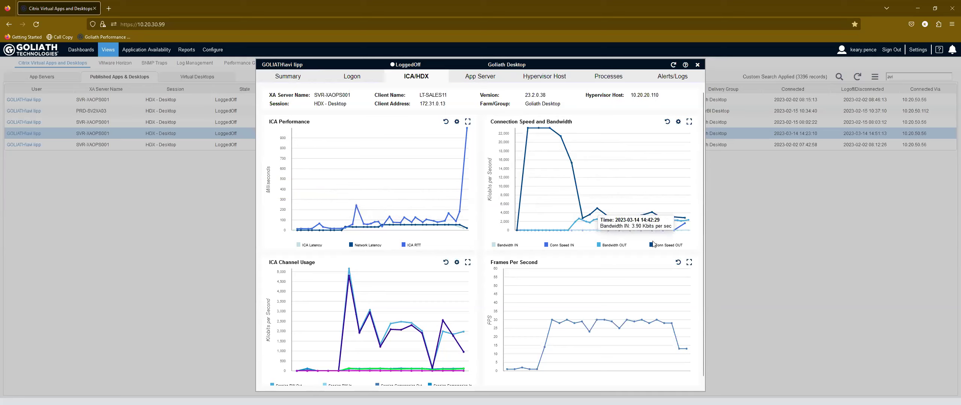
{"action": "mouse_move", "coordinate": [653, 249]}
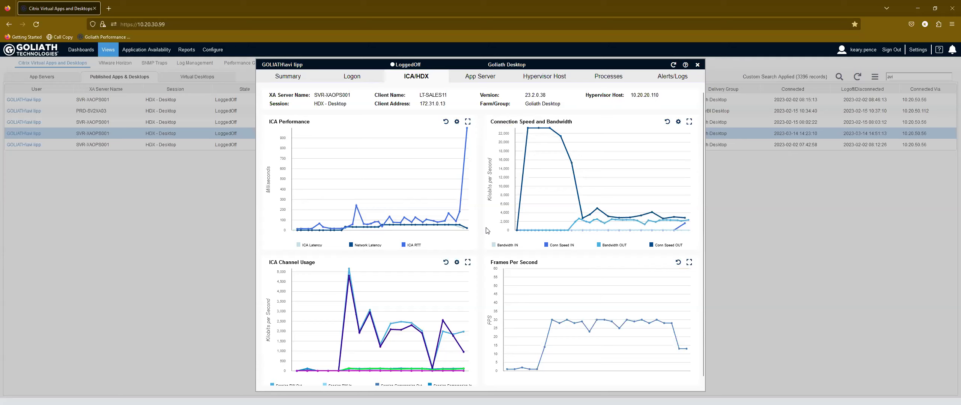
- Enlarge the ICA Channel Usage chart, check the Thinwire BW Out series, and restore the four-chart layout
{"action": "scroll", "coordinate": [482, 230], "scroll_direction": "down", "scroll_amount": 1}
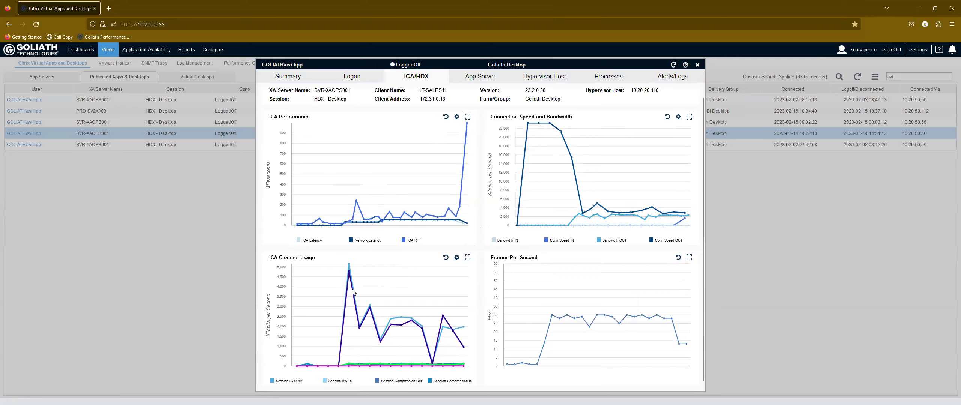
{"action": "left_click", "coordinate": [467, 259]}
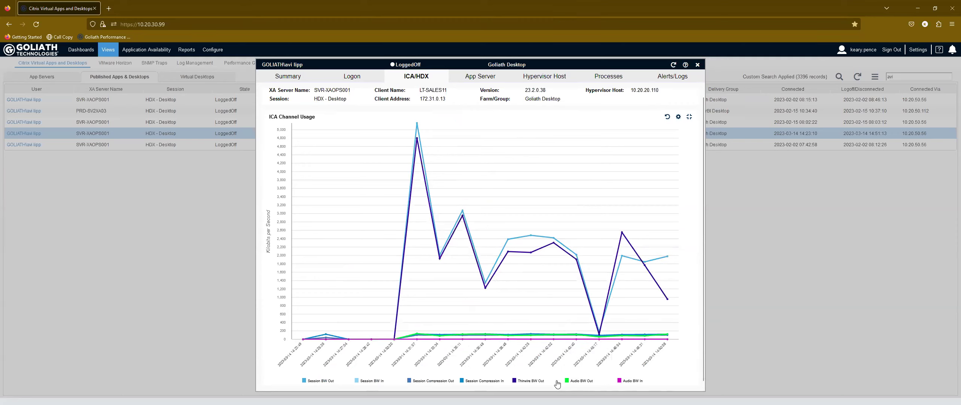
{"action": "left_click", "coordinate": [515, 382]}
{"action": "left_click", "coordinate": [515, 382]}
{"action": "left_click", "coordinate": [689, 117]}
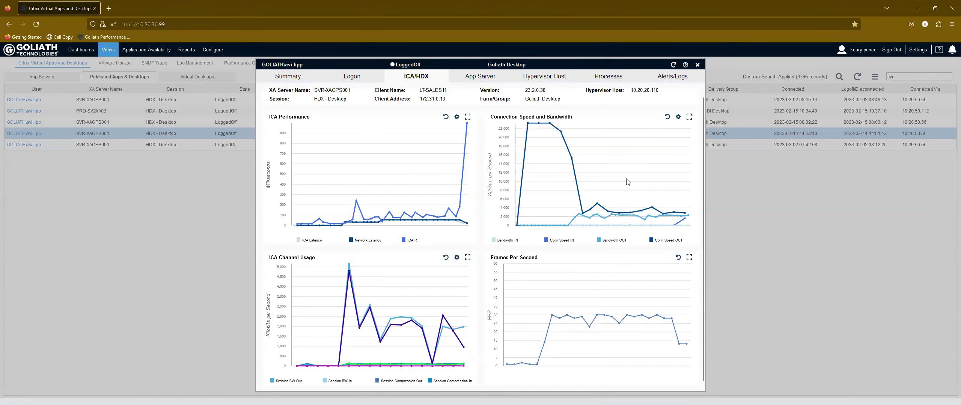
- Compare the channel usage, ICA RTT and connection speed data points, and close the session details
{"action": "mouse_move", "coordinate": [389, 319]}
{"action": "mouse_move", "coordinate": [364, 327]}
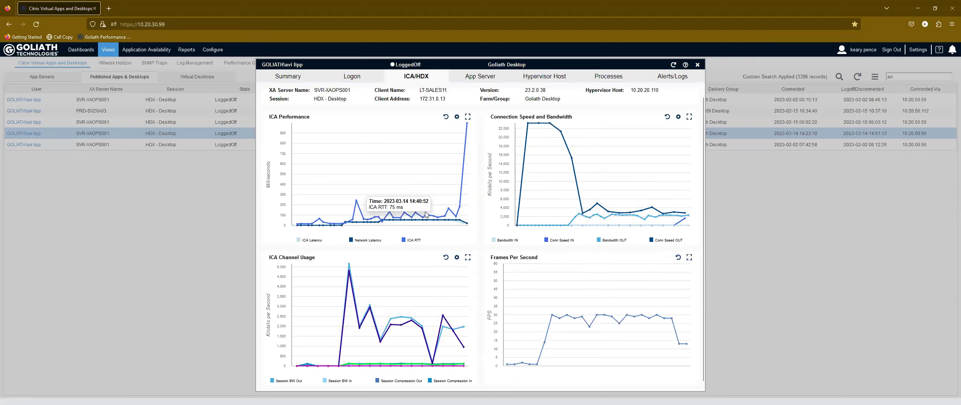
{"action": "mouse_move", "coordinate": [594, 210]}
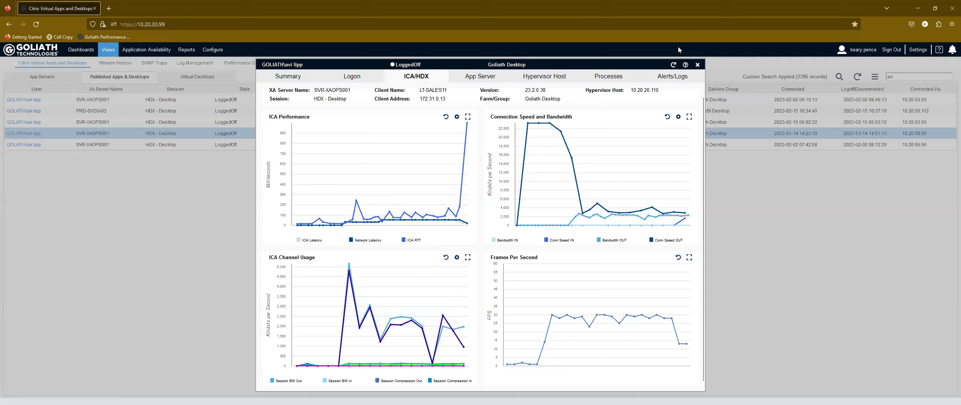
{"action": "left_click", "coordinate": [697, 64]}
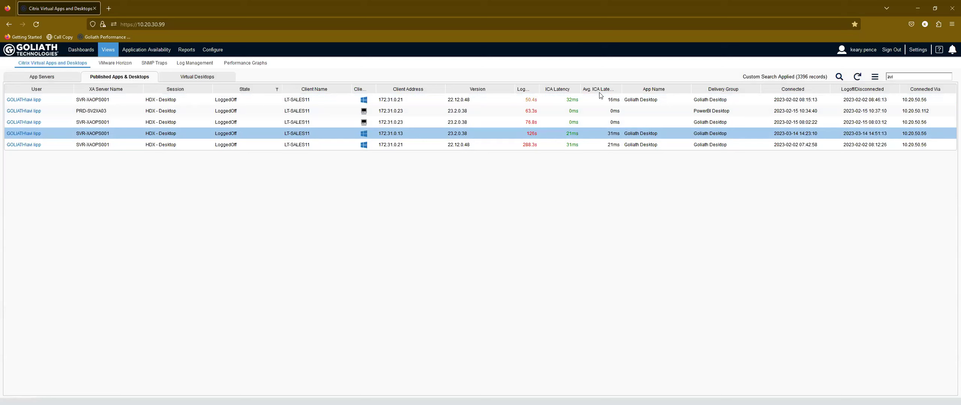
- Refresh the session list to clear the name filter, and group the sessions by client type
{"action": "left_click", "coordinate": [857, 76]}
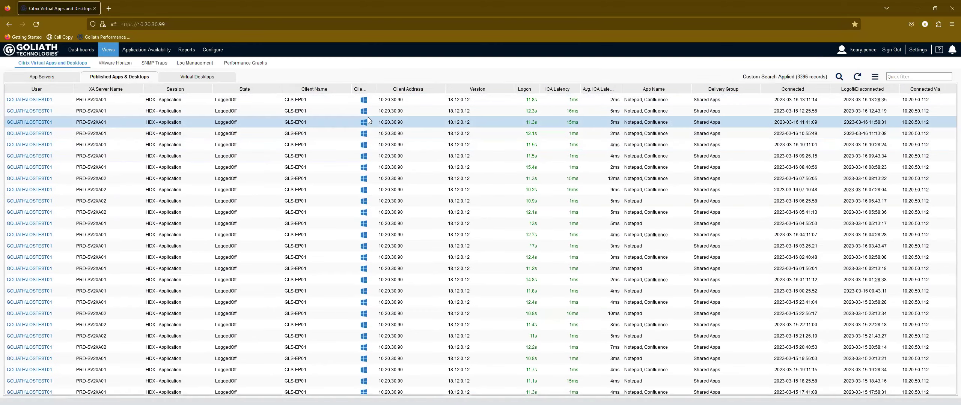
{"action": "scroll", "coordinate": [369, 136], "scroll_direction": "down", "scroll_amount": 5}
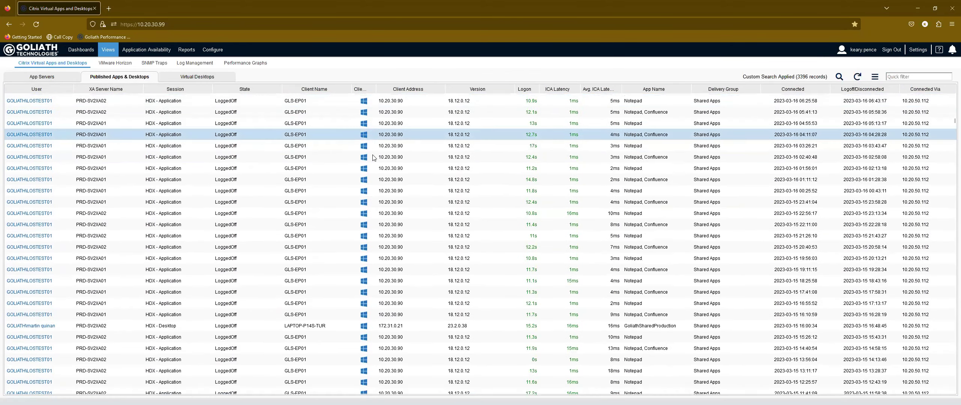
{"action": "scroll", "coordinate": [358, 132], "scroll_direction": "up", "scroll_amount": 5}
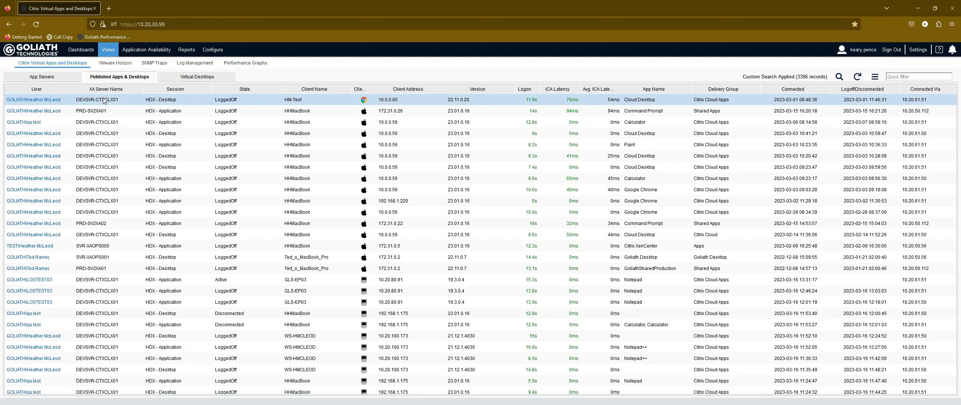
- Open the Chrome OS device metrics of the Cloud Desktop session from client HM-Test
{"action": "left_click", "coordinate": [45, 101]}
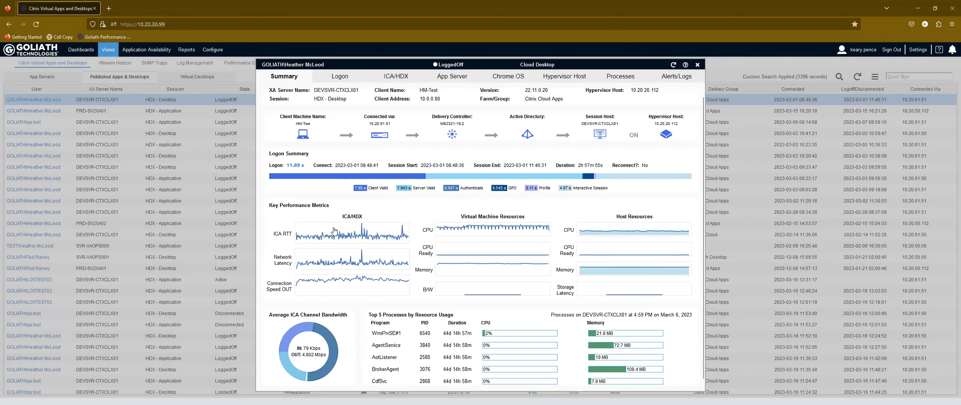
{"action": "left_click", "coordinate": [508, 77]}
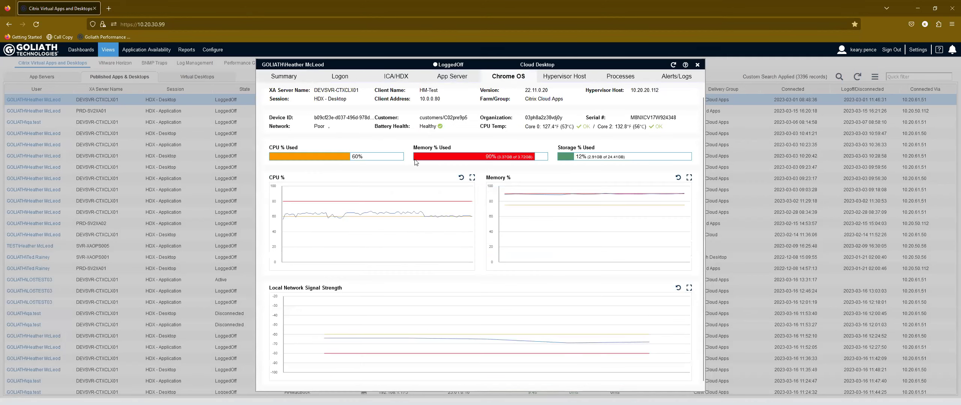
- Check the CPU and memory usage charts of the session's Chrome OS device
{"action": "mouse_move", "coordinate": [361, 206]}
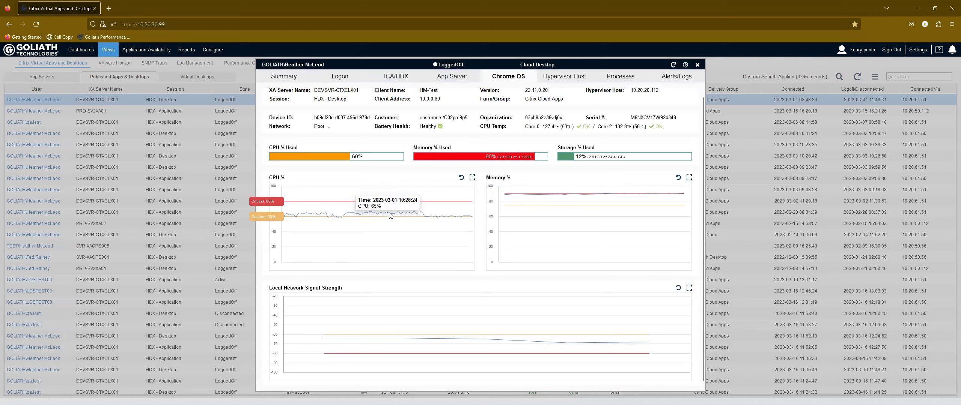
{"action": "mouse_move", "coordinate": [538, 198]}
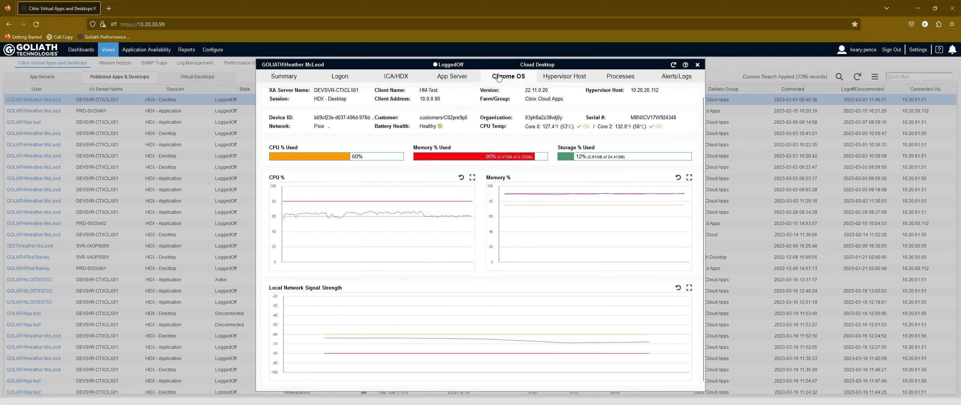
- Review the session's logon stage details and its summary of the connection path and key performance metrics
{"action": "left_click", "coordinate": [347, 80]}
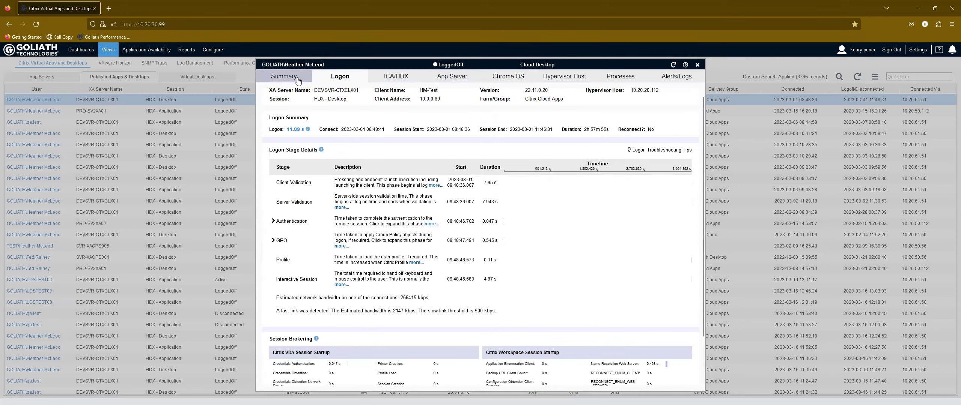
{"action": "left_click", "coordinate": [292, 80]}
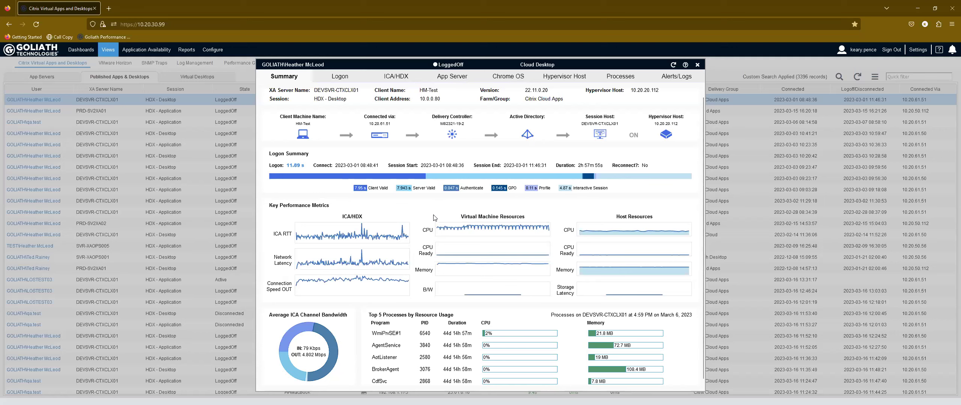
{"action": "scroll", "coordinate": [469, 178], "scroll_direction": "up", "scroll_amount": 1}
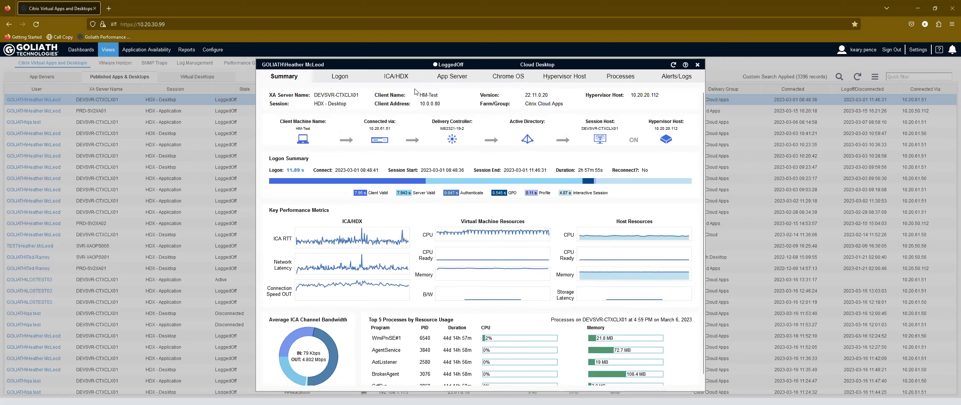
- Look through the session's app server, Chrome OS and hypervisor host details, ending on its process list
{"action": "left_click", "coordinate": [447, 80]}
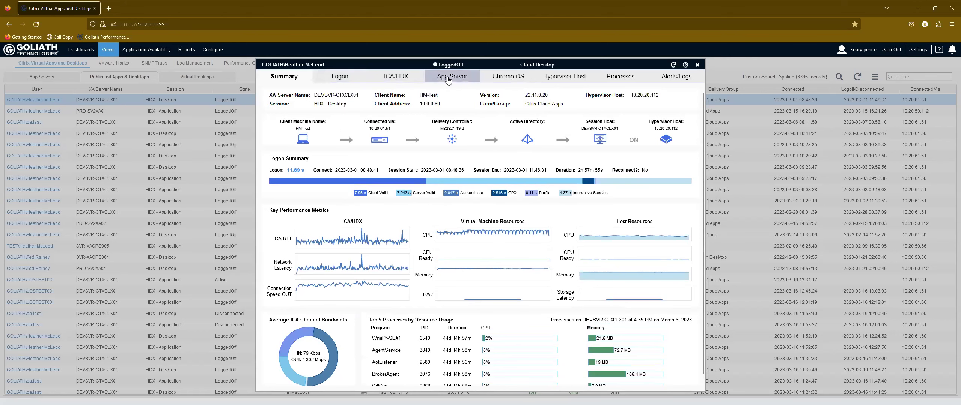
{"action": "left_click", "coordinate": [507, 82]}
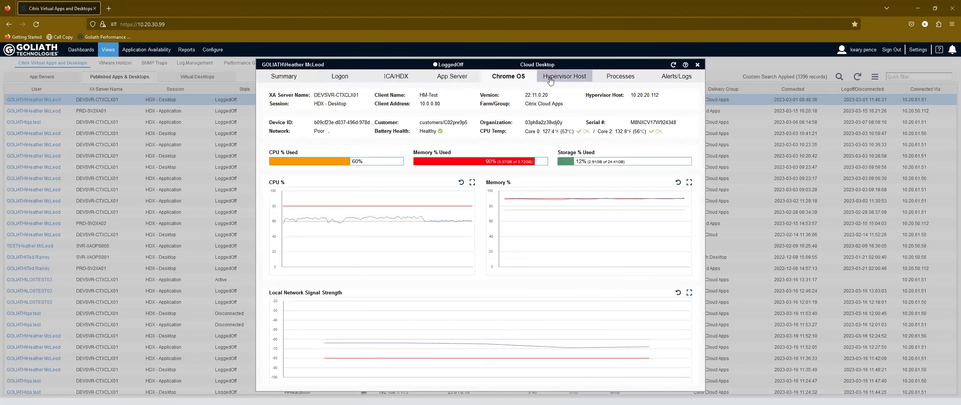
{"action": "left_click", "coordinate": [551, 81]}
{"action": "left_click", "coordinate": [612, 80]}
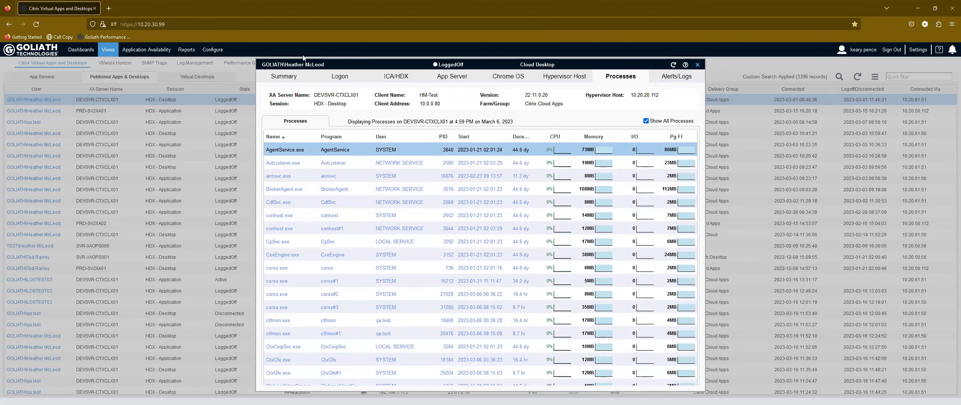
- Close the session details and open the XenApp End User Productivity report
{"action": "left_click", "coordinate": [697, 66]}
{"action": "left_click", "coordinate": [184, 53]}
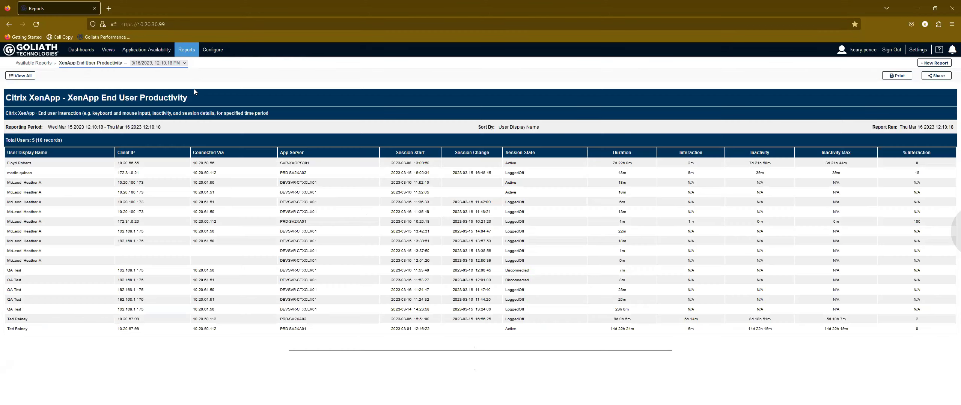